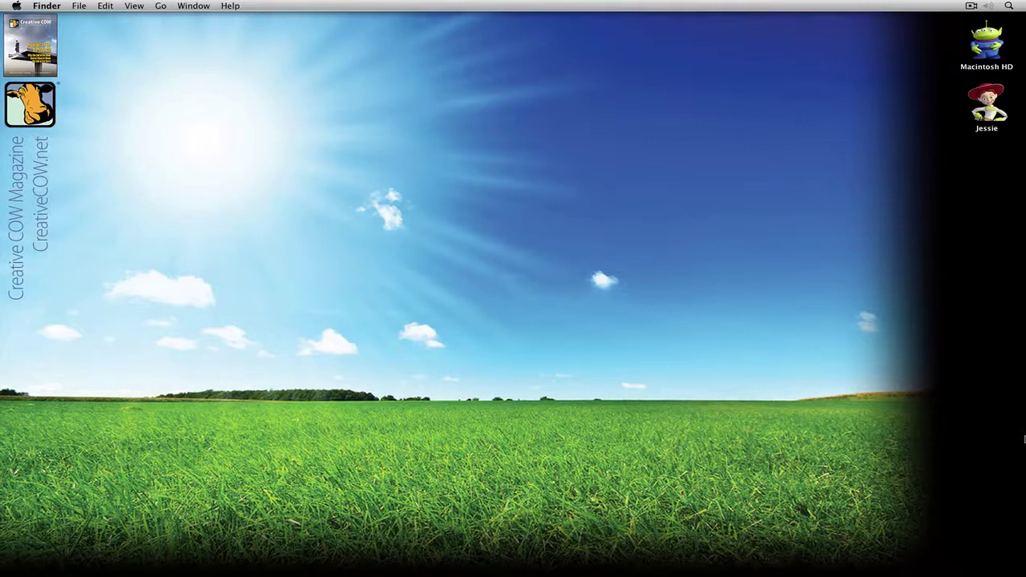
Switch from Finder via Firefox back to Avid Media Composer showing the Wanna Switch sequence.
{"action": "key", "text": "super+Tab"}
{"action": "key", "text": "super+Tab"}
{"action": "key", "text": "super+Tab"}
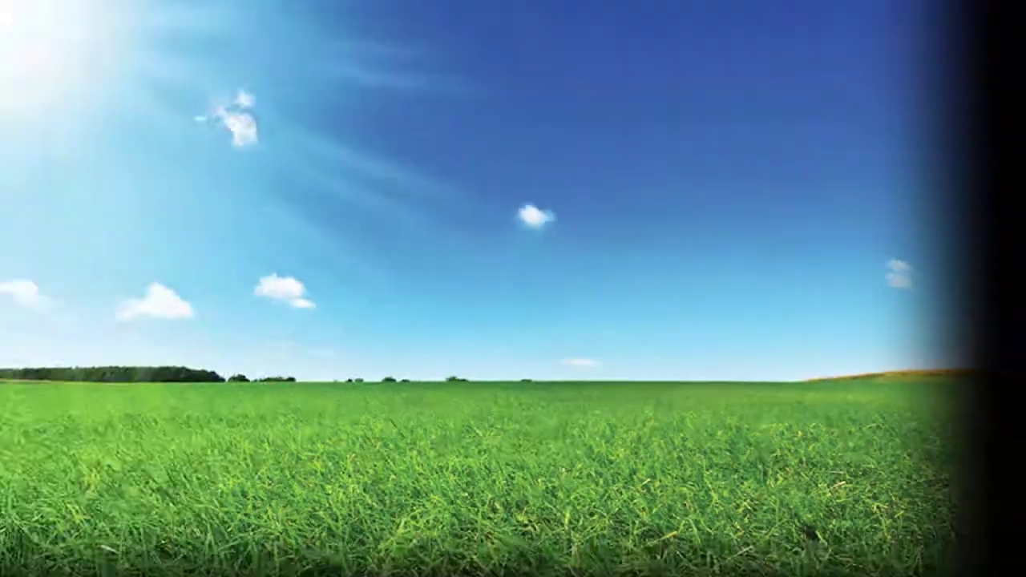
{"action": "key", "text": "super+Tab"}
{"action": "key", "text": "super+Tab"}
{"action": "key", "text": "super+Tab"}
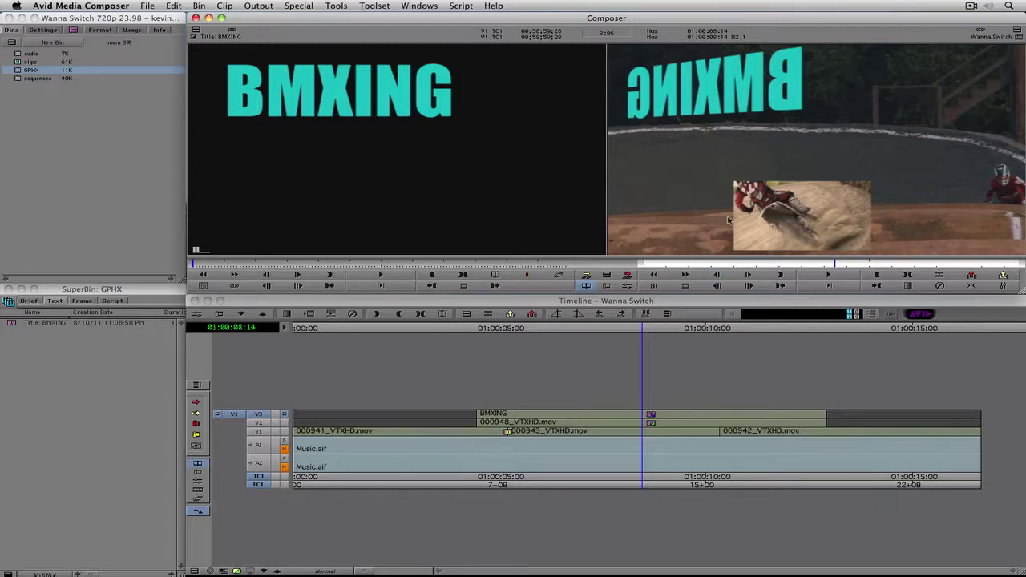
Jump to the start of the Wanna Switch sequence and open Output > Digital Cut.
{"action": "key", "text": "Home"}
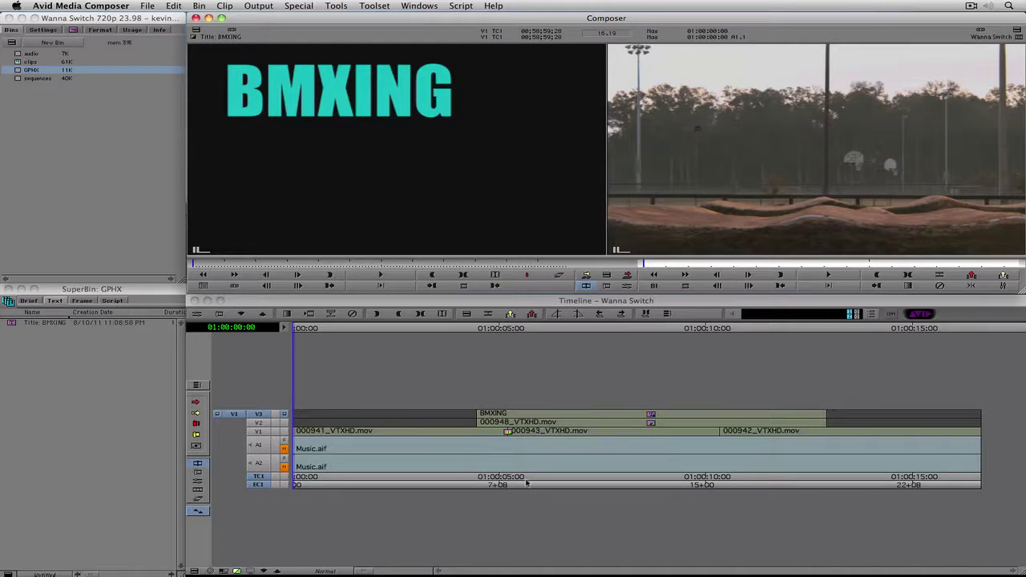
{"action": "left_click", "coordinate": [259, 6]}
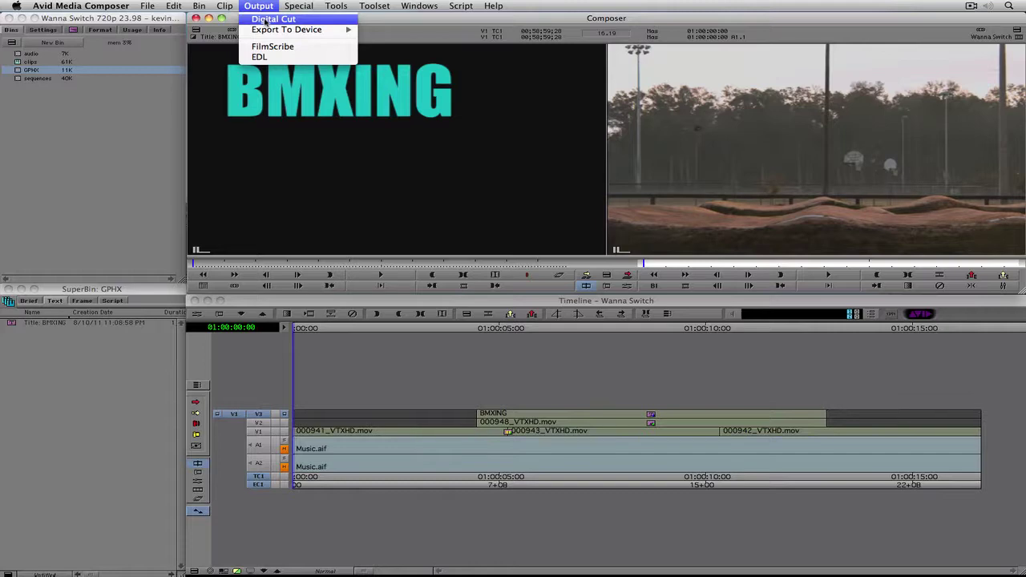
{"action": "left_click", "coordinate": [265, 19]}
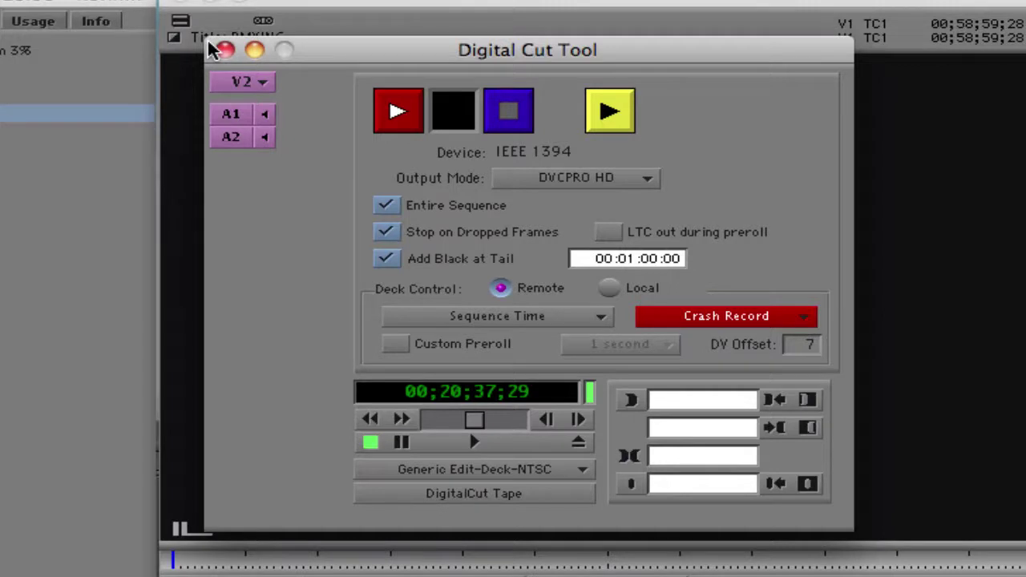
{"action": "left_click", "coordinate": [244, 81]}
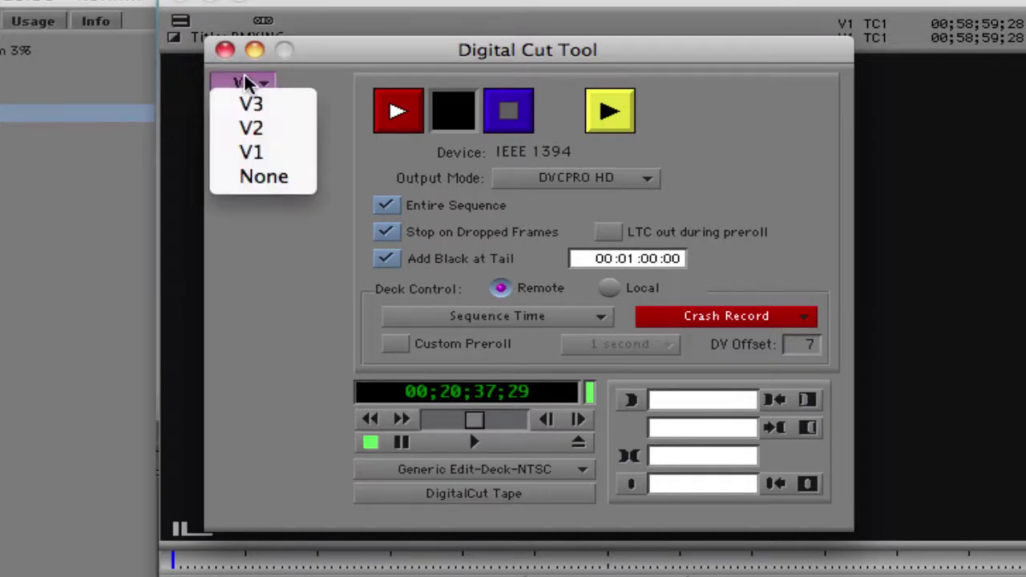
{"action": "left_click", "coordinate": [272, 107]}
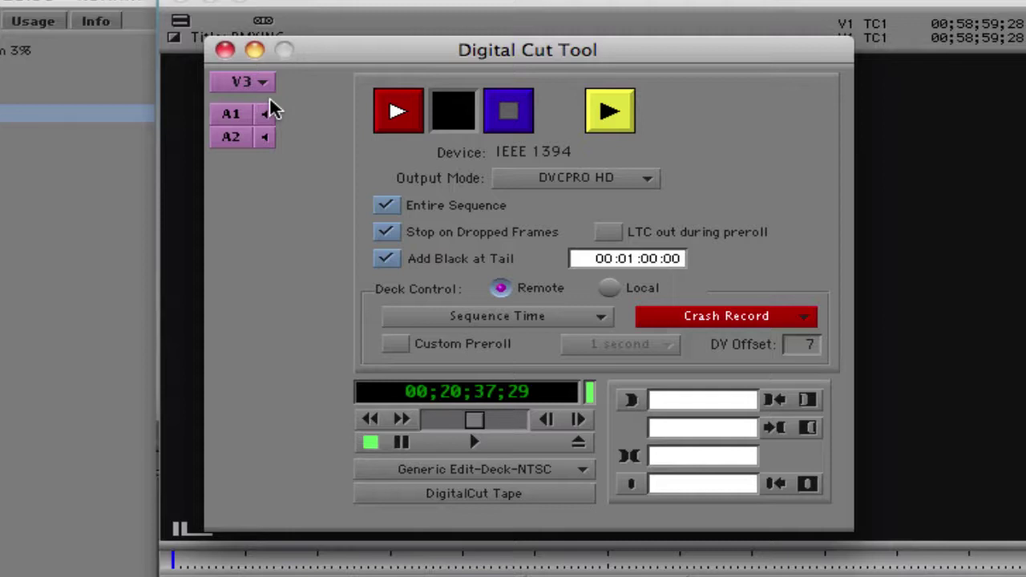
{"action": "left_click", "coordinate": [259, 89]}
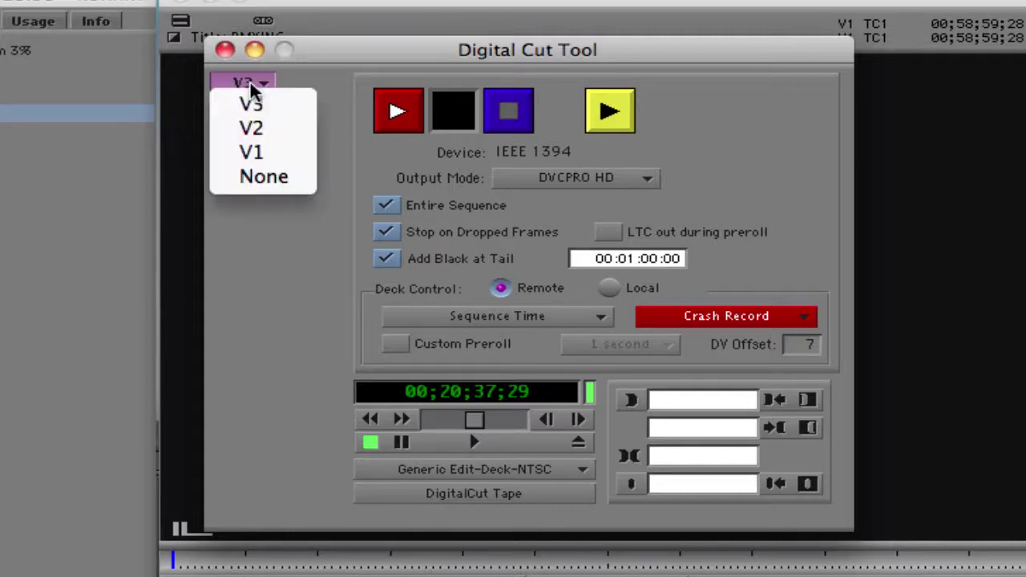
{"action": "left_click", "coordinate": [252, 128]}
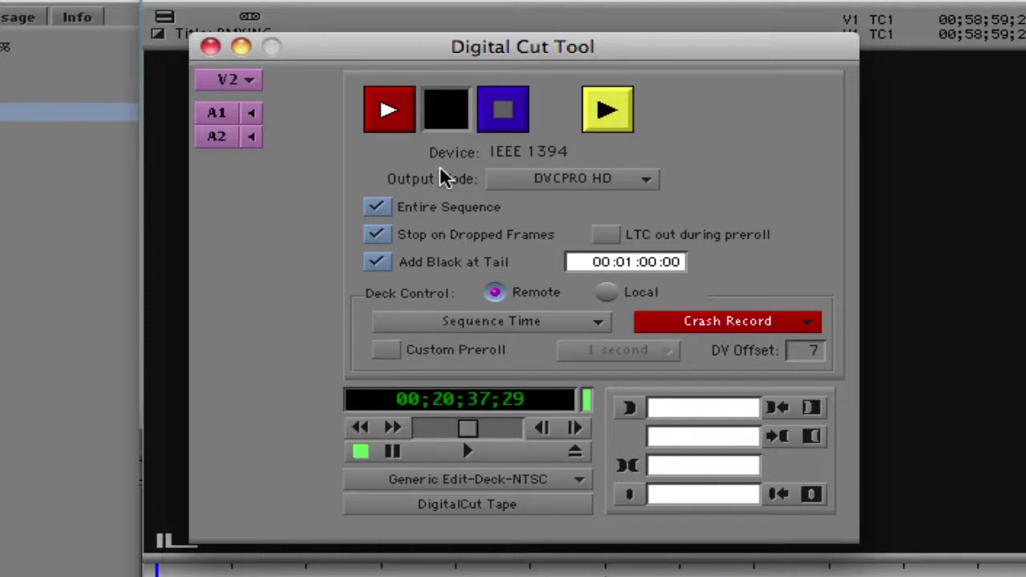
Check the output format list unchanged, then mark an Out point later than 01:00:03:11.
{"action": "left_click", "coordinate": [605, 179]}
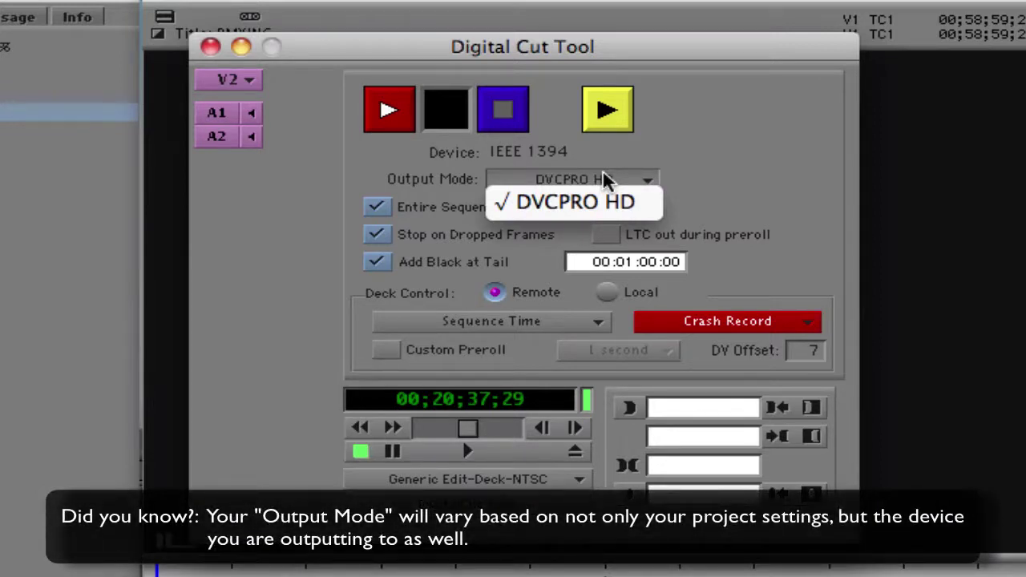
{"action": "left_click", "coordinate": [766, 165]}
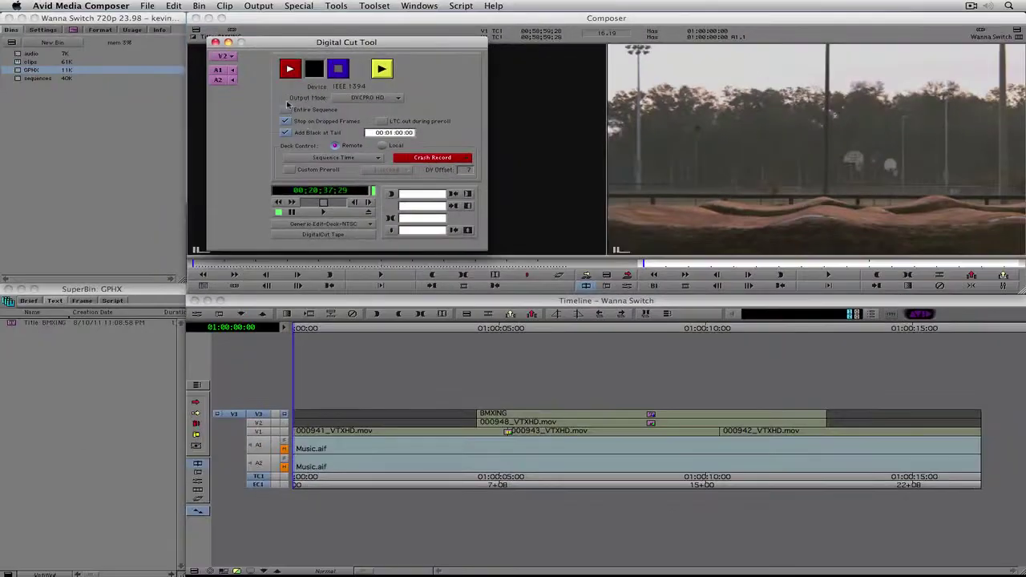
{"action": "left_click", "coordinate": [433, 454]}
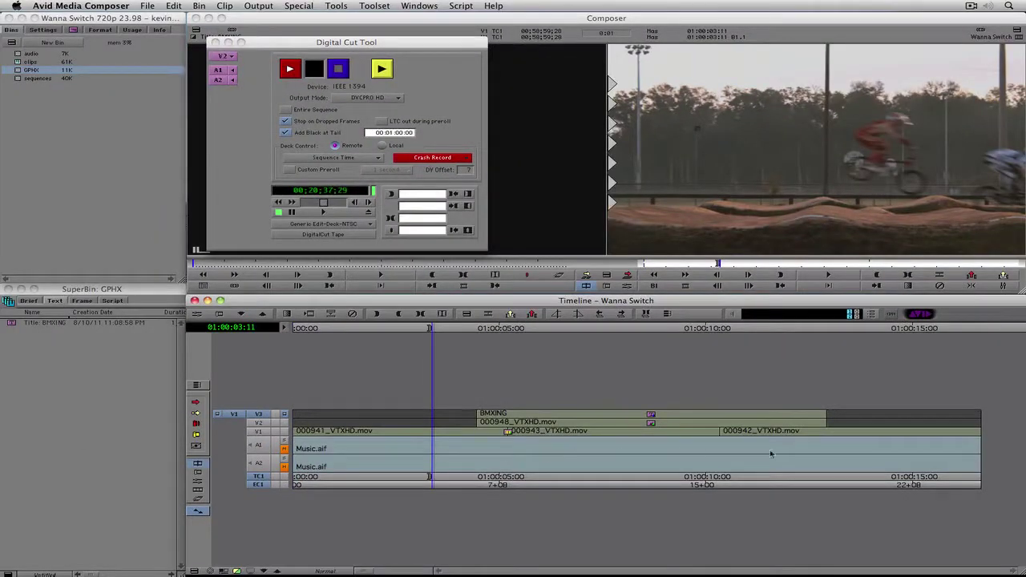
{"action": "left_click", "coordinate": [864, 449]}
{"action": "key", "text": "o"}
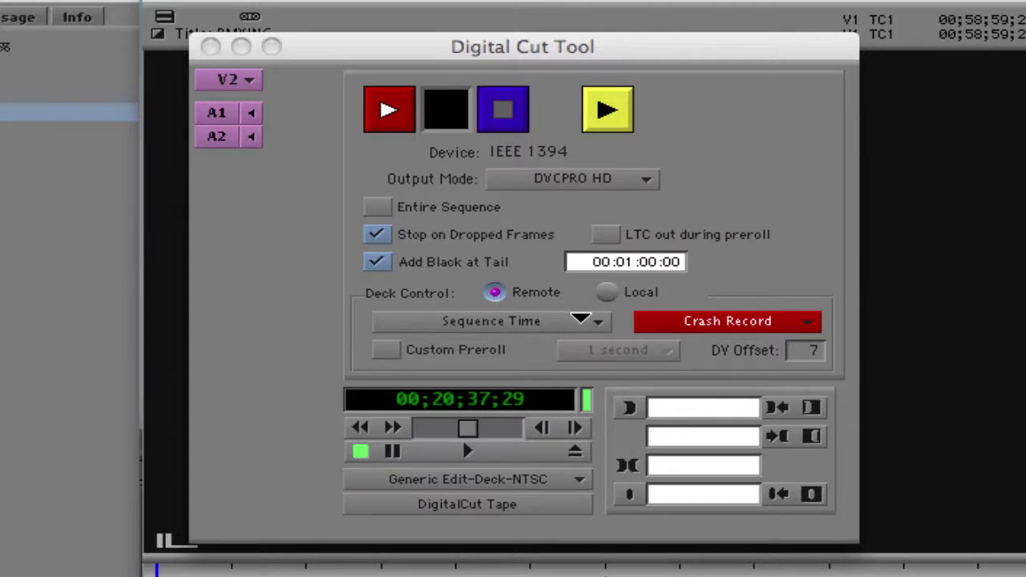
Enter mark-in timecode 10;00;00, try Ignore Time, and leave timing on Sequence Time.
{"action": "left_click", "coordinate": [580, 320]}
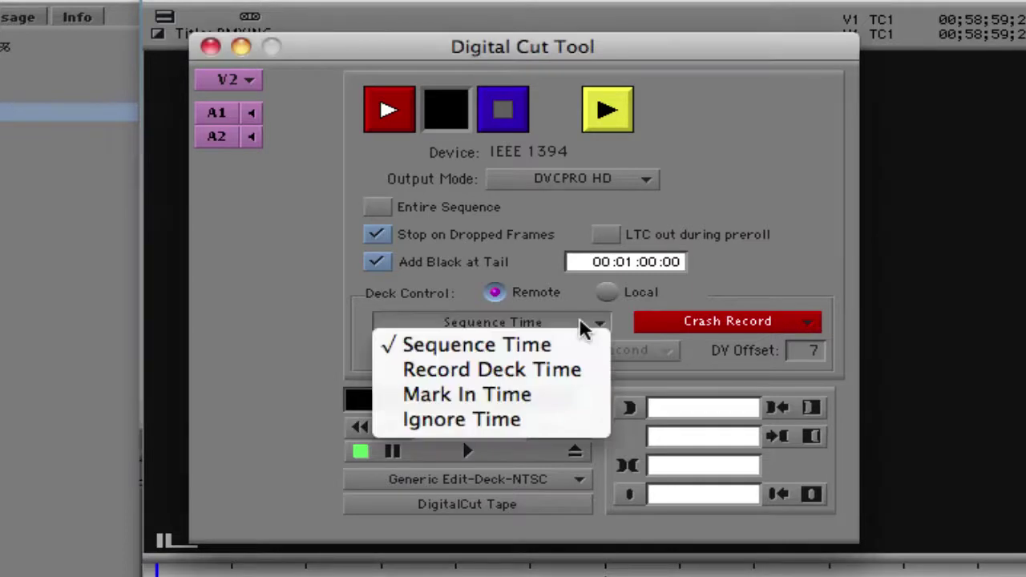
{"action": "left_click", "coordinate": [532, 392]}
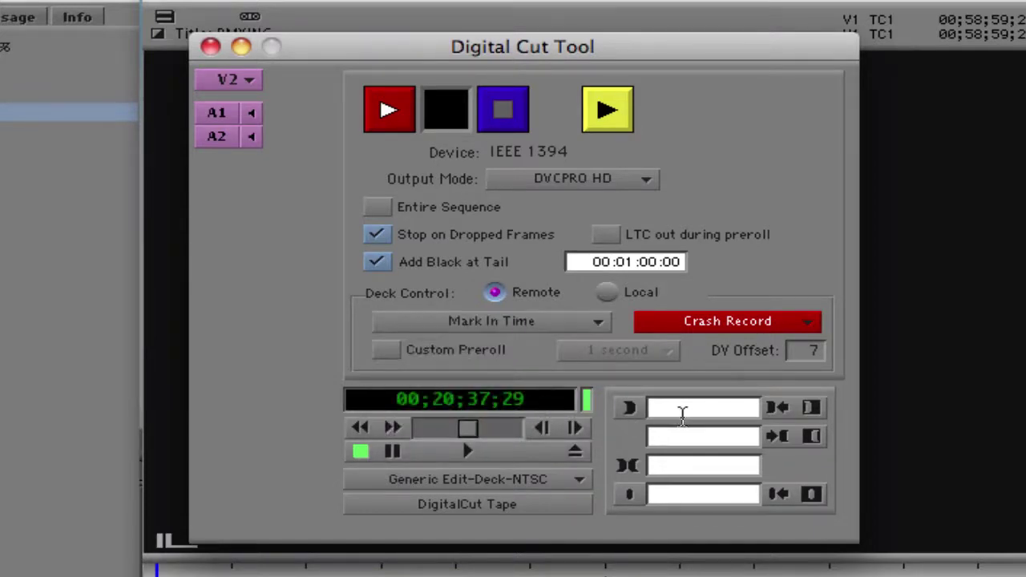
{"action": "type", "text": "10;00;00"}
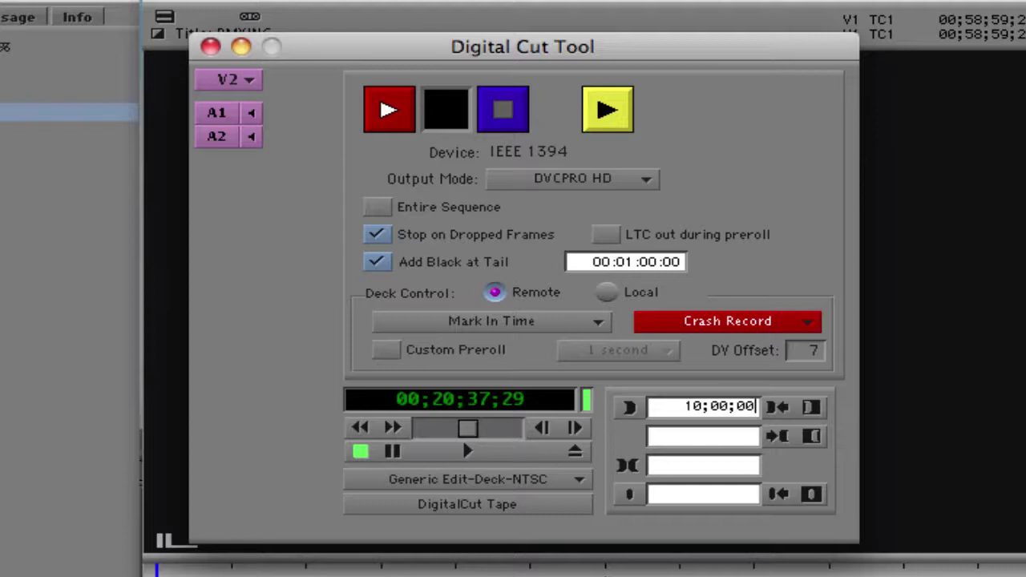
{"action": "left_click", "coordinate": [540, 327]}
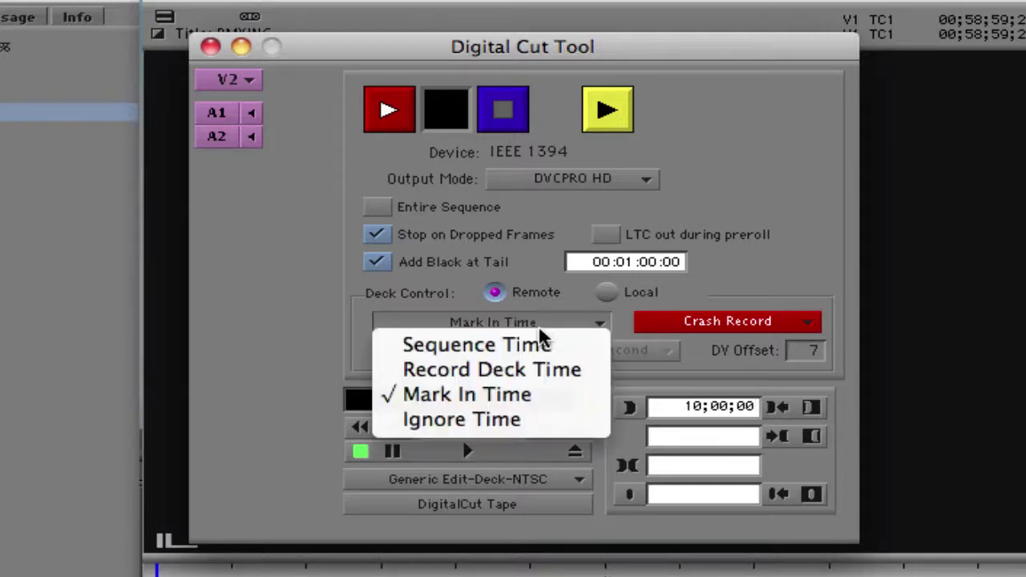
{"action": "left_click", "coordinate": [512, 423]}
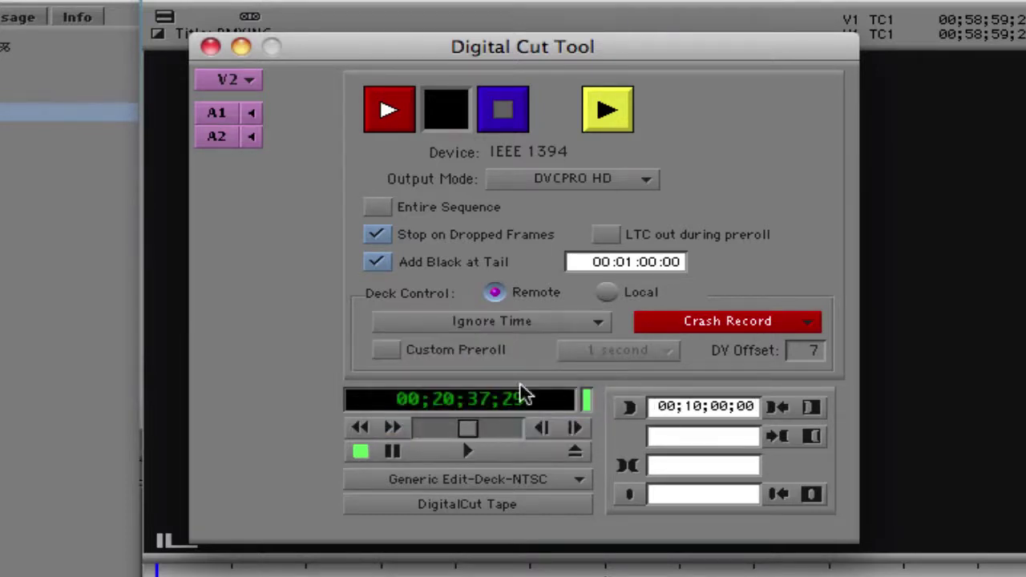
{"action": "left_click", "coordinate": [536, 325]}
{"action": "left_click", "coordinate": [533, 346]}
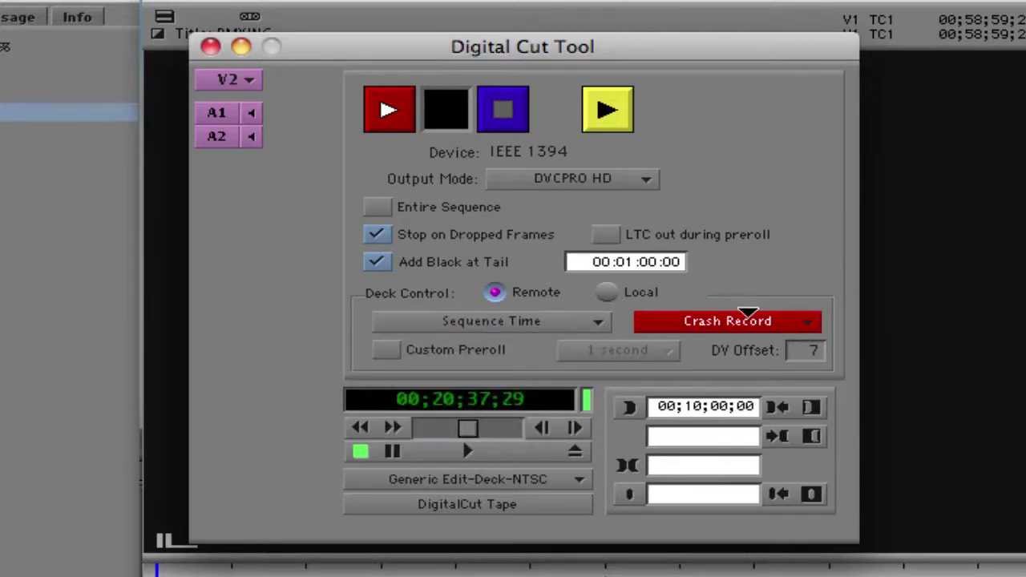
{"action": "left_click", "coordinate": [783, 322]}
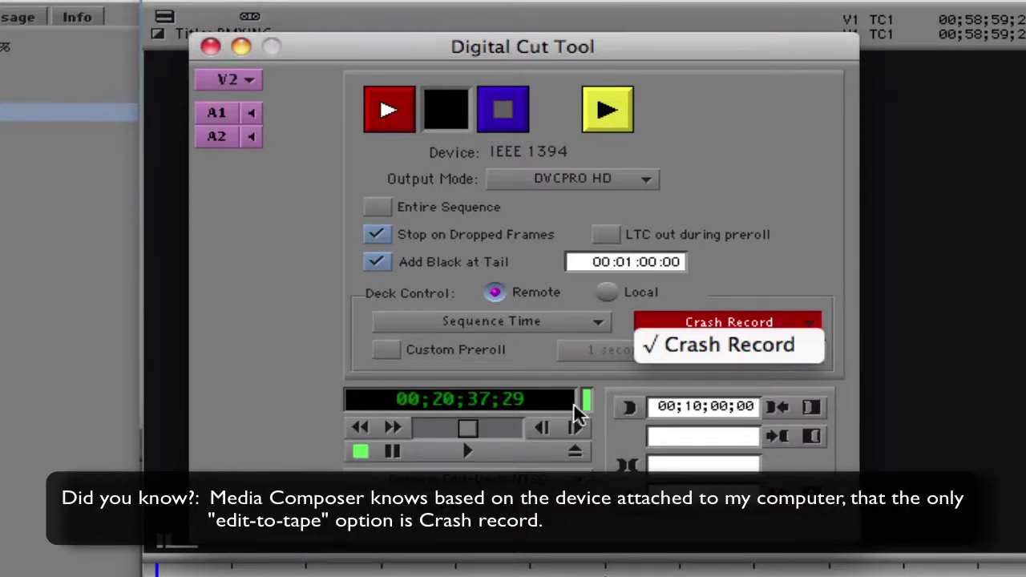
Try then disable Custom Preroll, and shuttle the deck back to 00;20;17;04.
{"action": "left_click", "coordinate": [287, 350]}
{"action": "left_click", "coordinate": [386, 353]}
{"action": "left_click", "coordinate": [625, 348]}
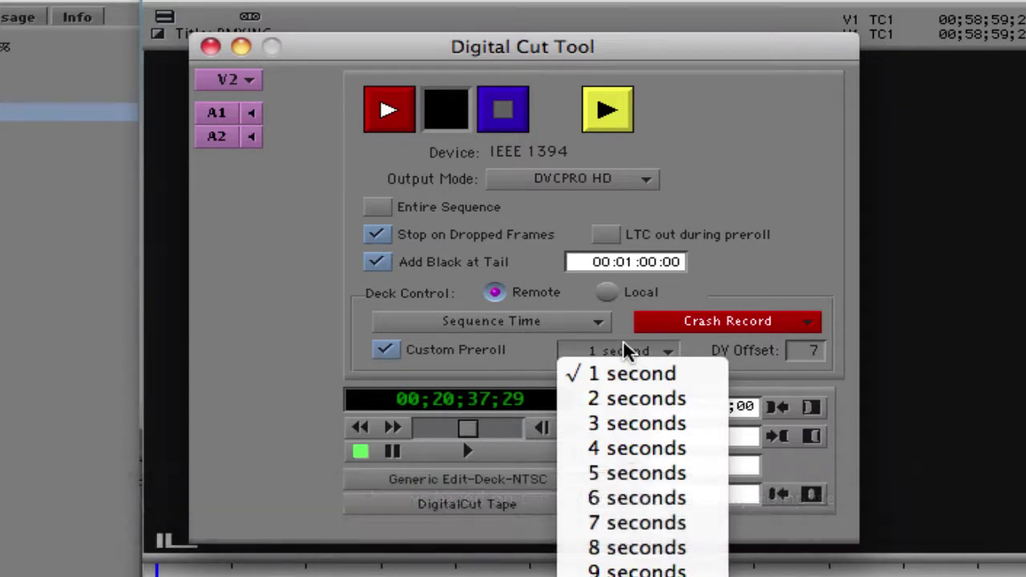
{"action": "left_click", "coordinate": [401, 363]}
{"action": "left_click", "coordinate": [386, 351]}
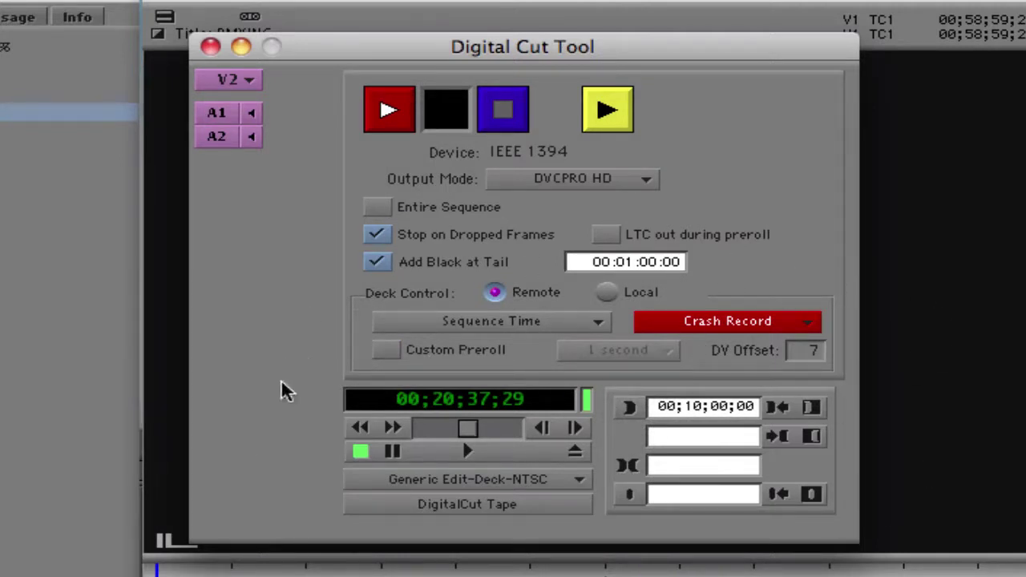
{"action": "left_click", "coordinate": [438, 431]}
{"action": "left_click_drag", "start_coordinate": [435, 431], "coordinate": [433, 434]}
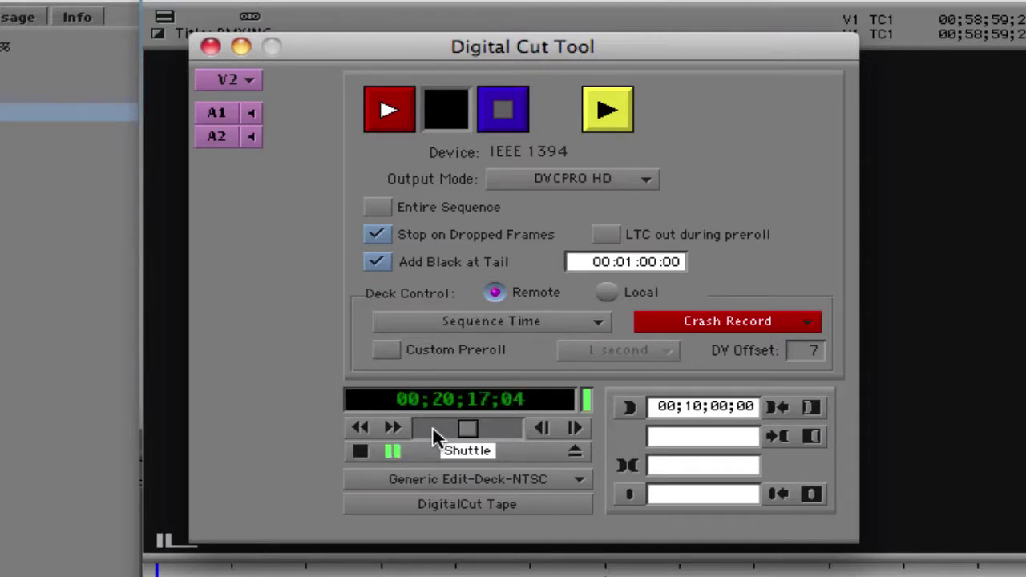
Close the Digital Cut Tool, scrub back to 01:00:00:00, and show the sequences bin in the SuperBin.
{"action": "left_click", "coordinate": [212, 48]}
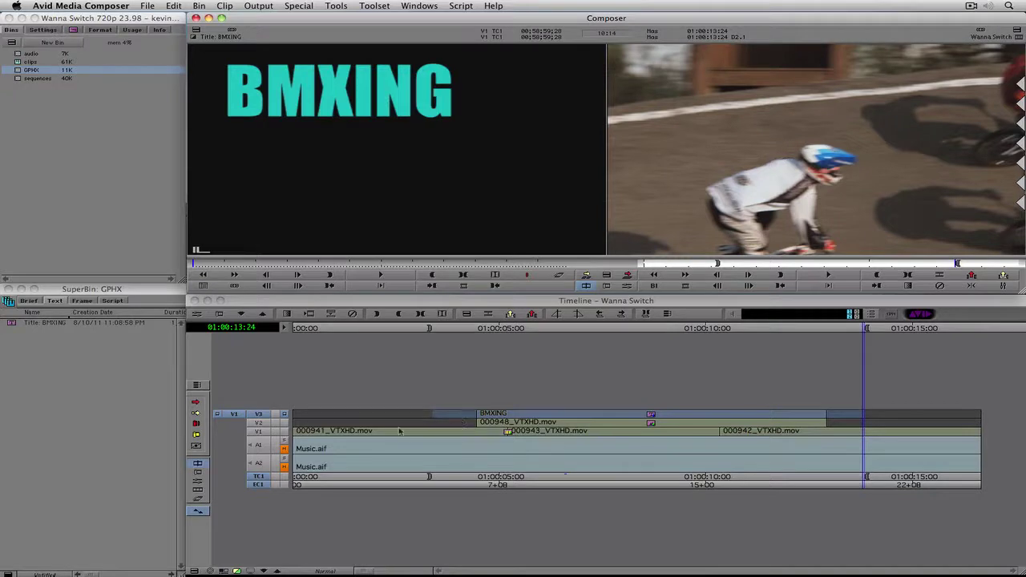
{"action": "left_click", "coordinate": [285, 459]}
{"action": "left_click", "coordinate": [507, 440]}
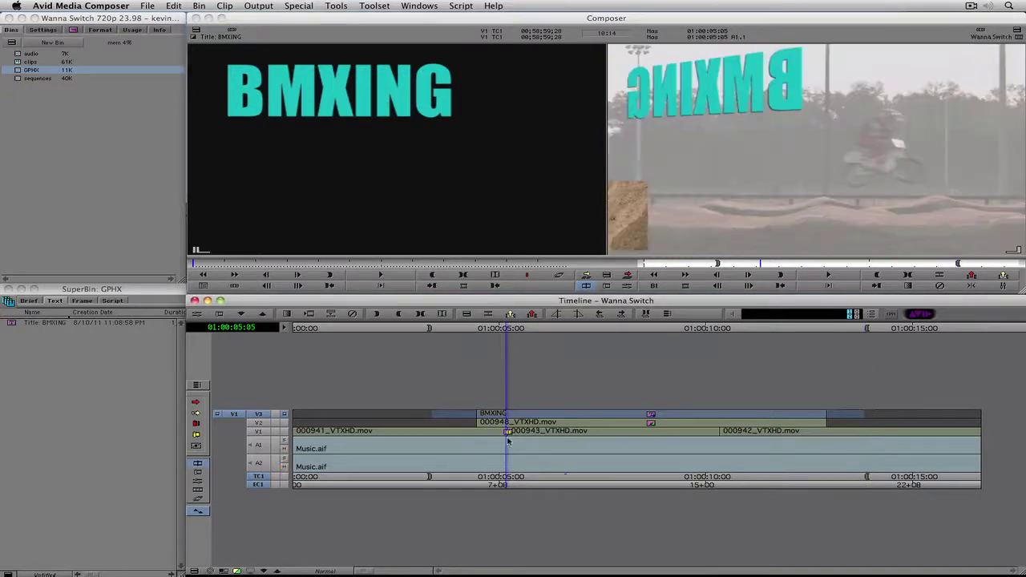
{"action": "left_click_drag", "start_coordinate": [508, 440], "coordinate": [257, 423]}
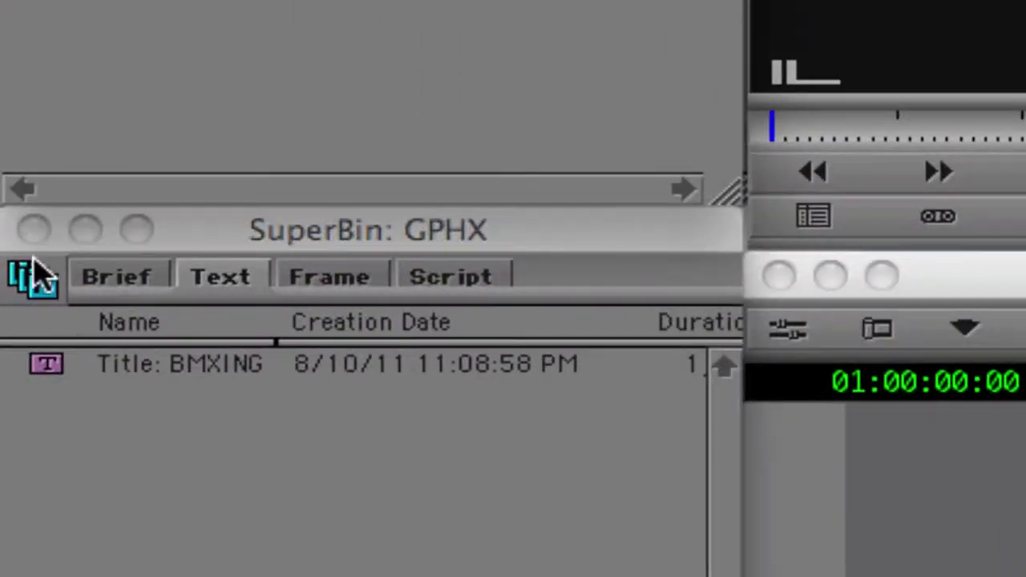
{"action": "left_click", "coordinate": [32, 280]}
{"action": "left_click", "coordinate": [60, 336]}
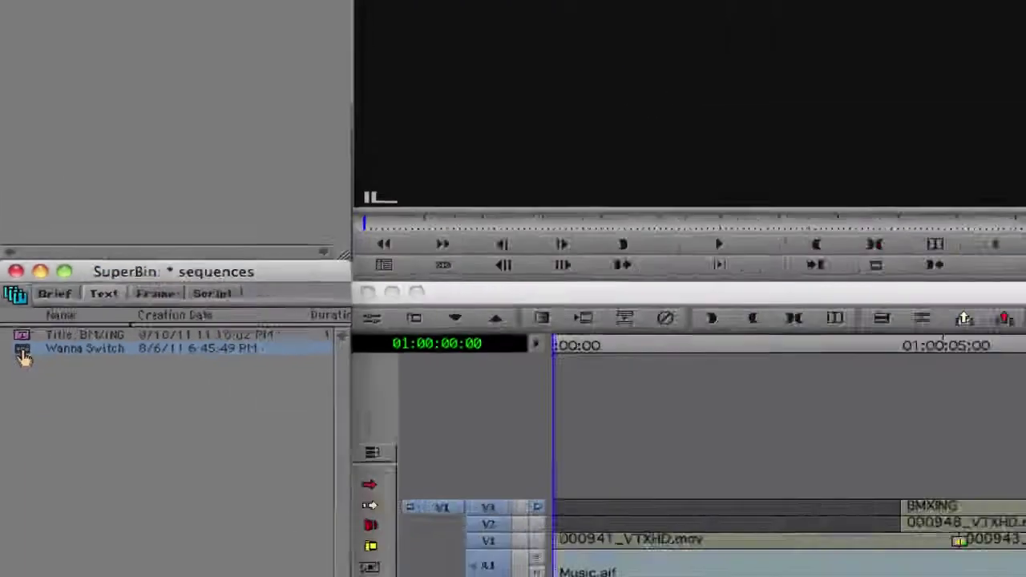
Export Wanna Switch to the Desktop keeping the Untitled setting, and open its Options.
{"action": "right_click", "coordinate": [71, 464]}
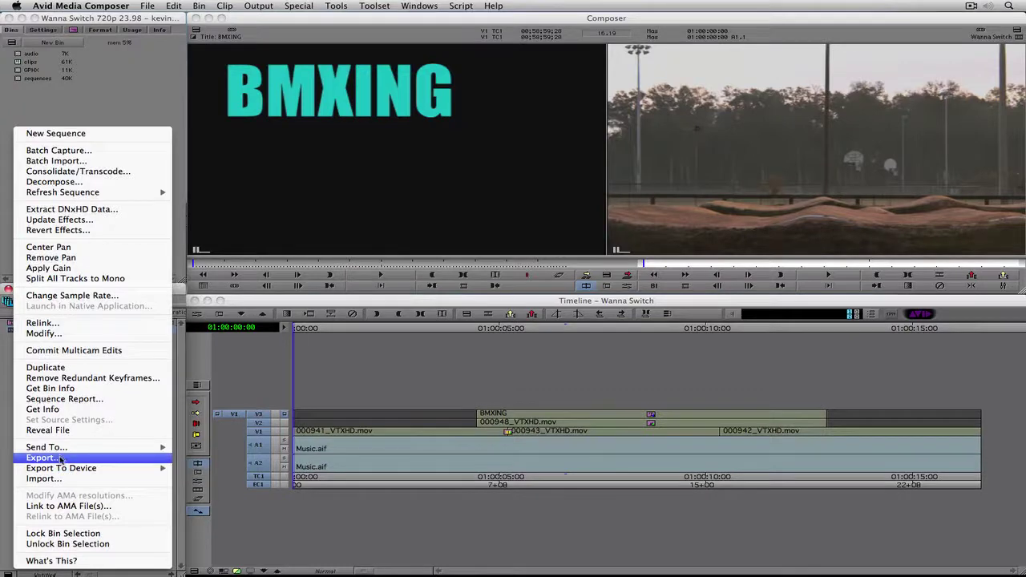
{"action": "key", "text": "Escape"}
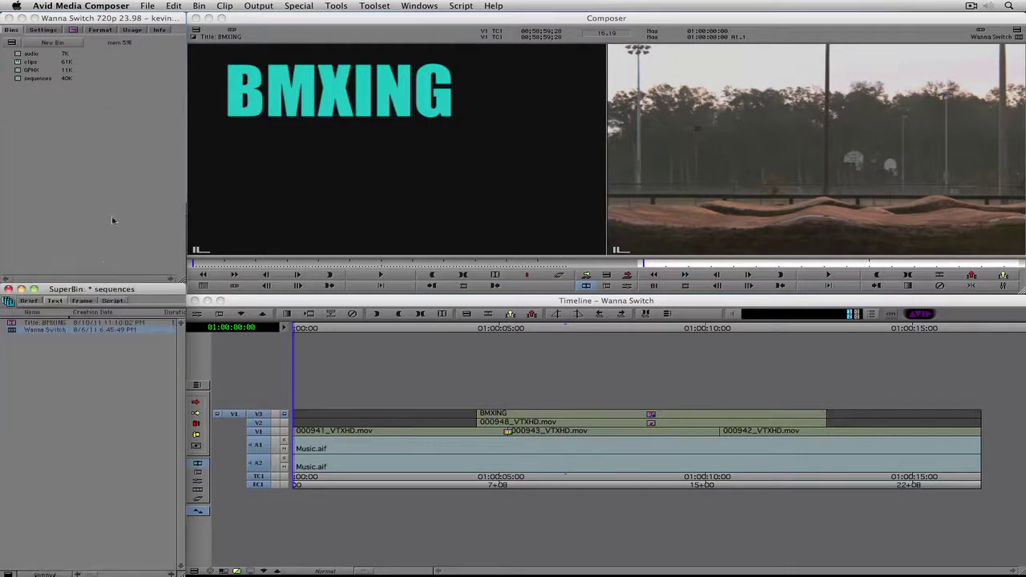
{"action": "left_click", "coordinate": [151, 5]}
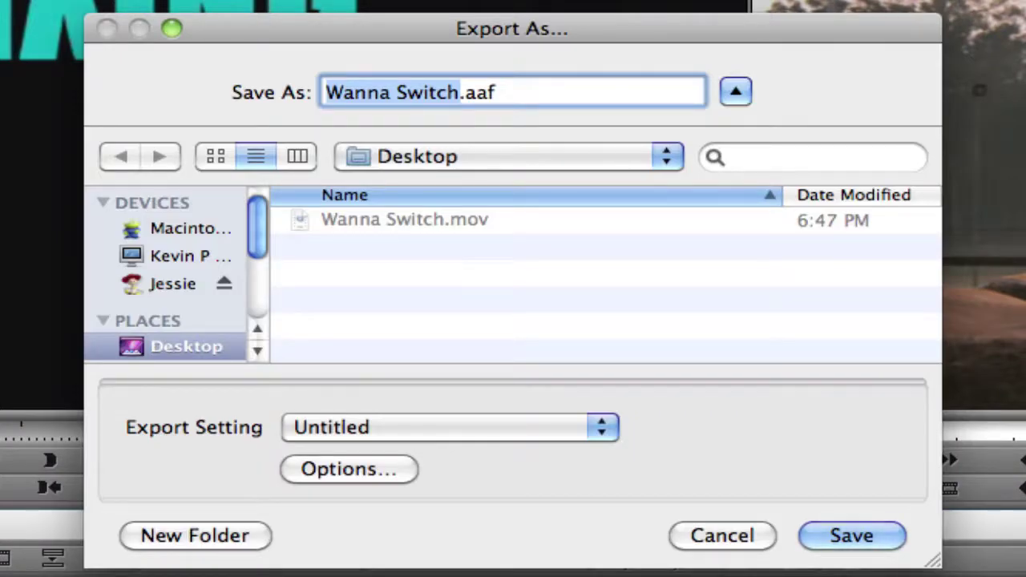
{"action": "left_click", "coordinate": [476, 425]}
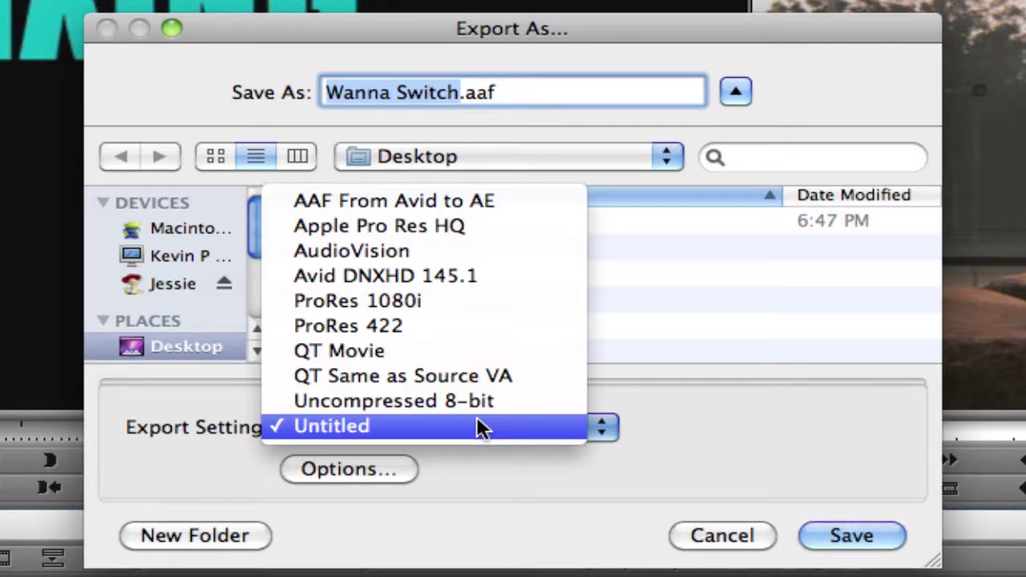
{"action": "left_click", "coordinate": [477, 417]}
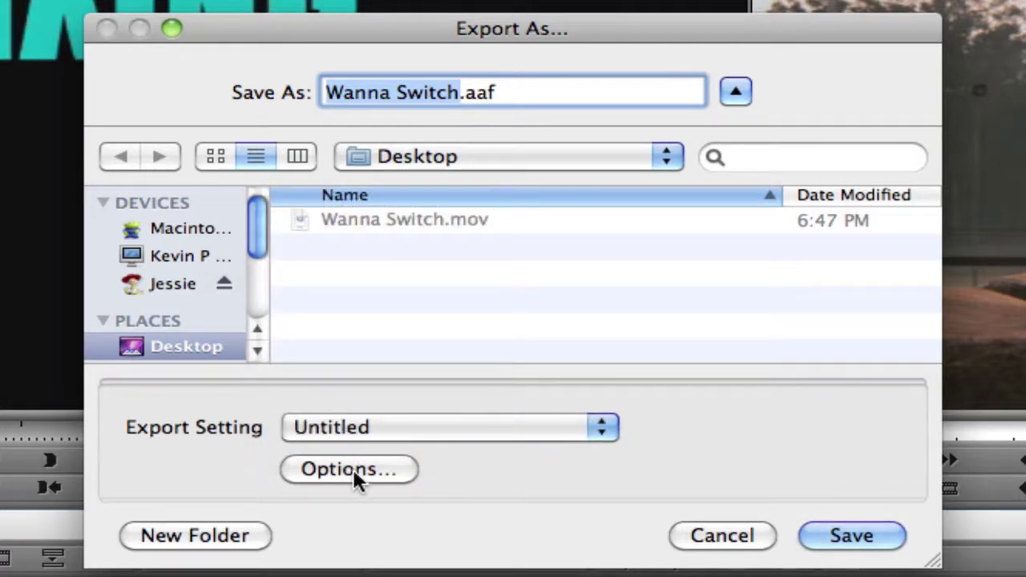
{"action": "left_click", "coordinate": [351, 469]}
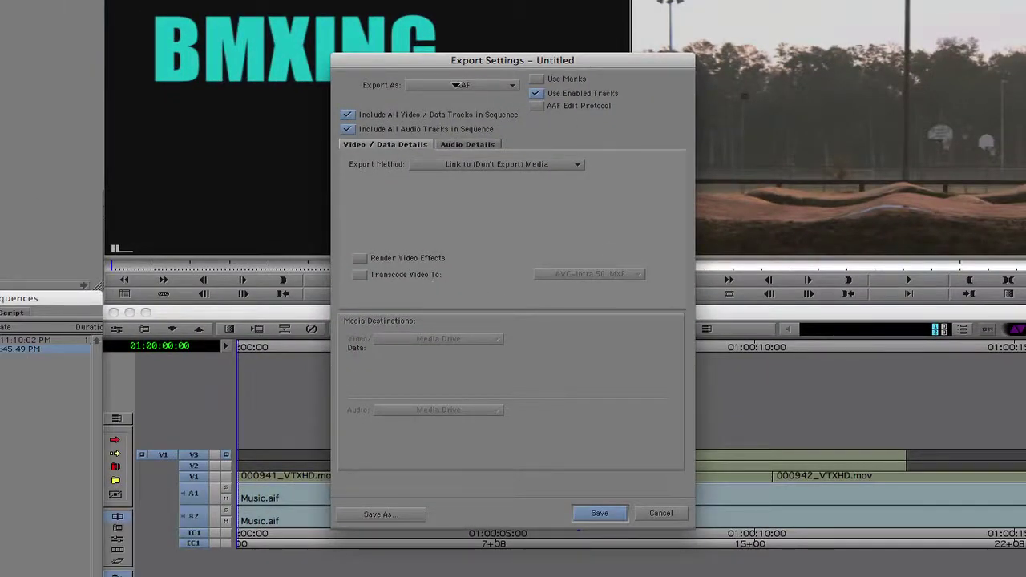
Set Export As to QuickTime Movie, enable Use Avid Codecs, and choose Custom.
{"action": "left_click", "coordinate": [455, 87]}
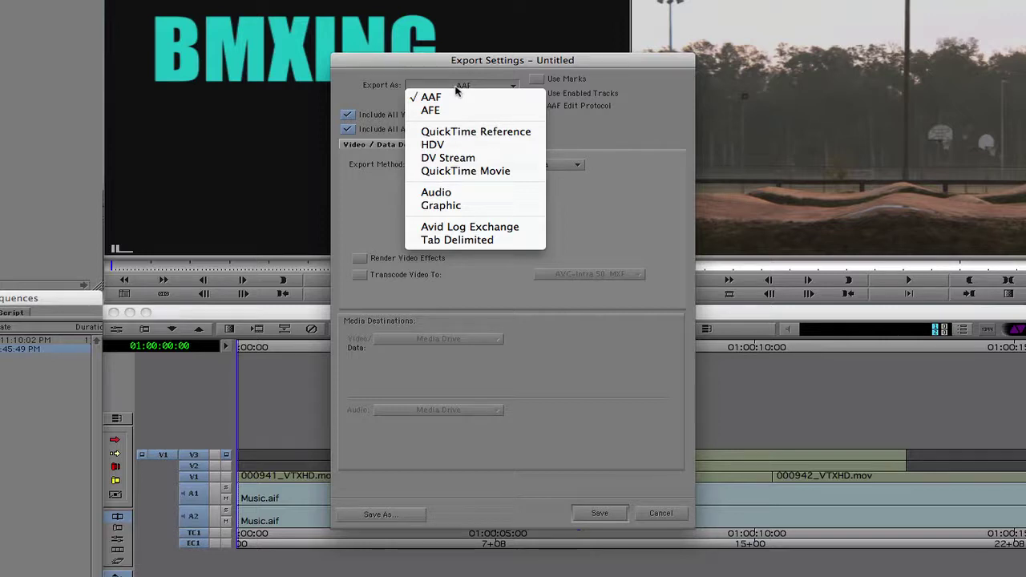
{"action": "left_click", "coordinate": [446, 170]}
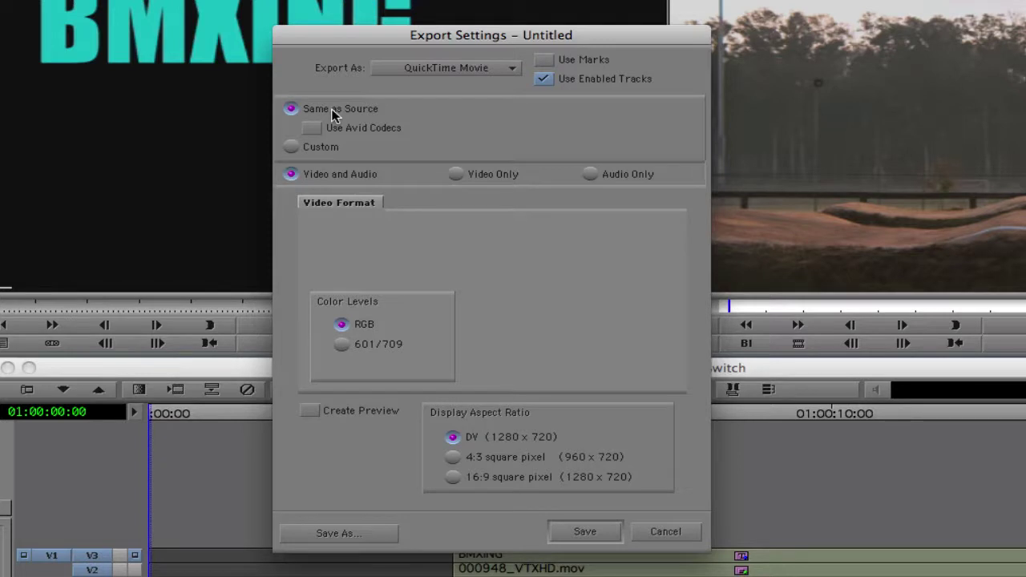
{"action": "left_click", "coordinate": [312, 131]}
{"action": "left_click", "coordinate": [292, 147]}
Browse the compression types, cancel keeping Animation, then revert the export to Same as Source.
{"action": "left_click", "coordinate": [641, 120]}
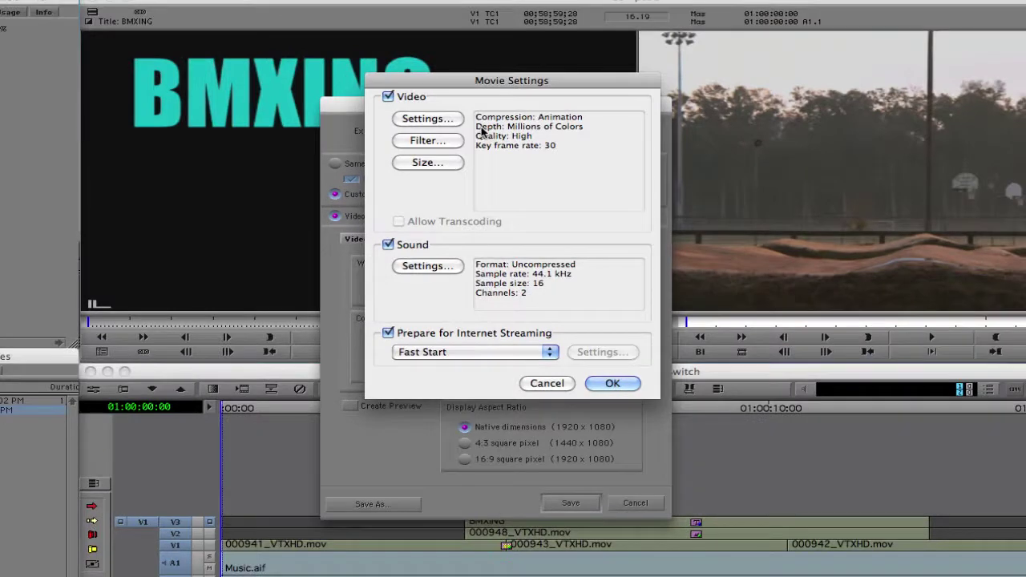
{"action": "left_click", "coordinate": [457, 122]}
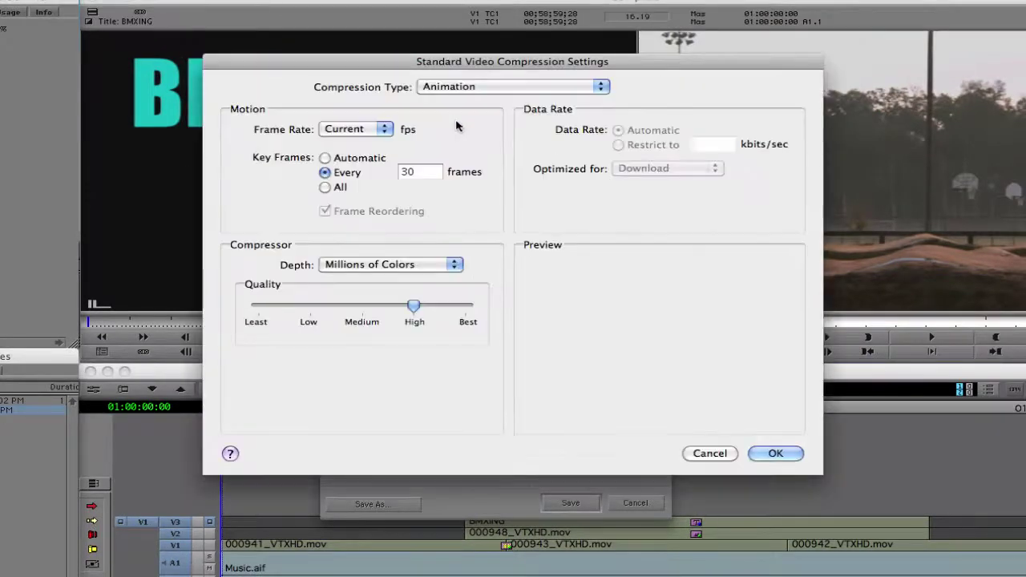
{"action": "left_click", "coordinate": [535, 86]}
{"action": "scroll", "coordinate": [518, 373], "scroll_direction": "down", "scroll_amount": 3}
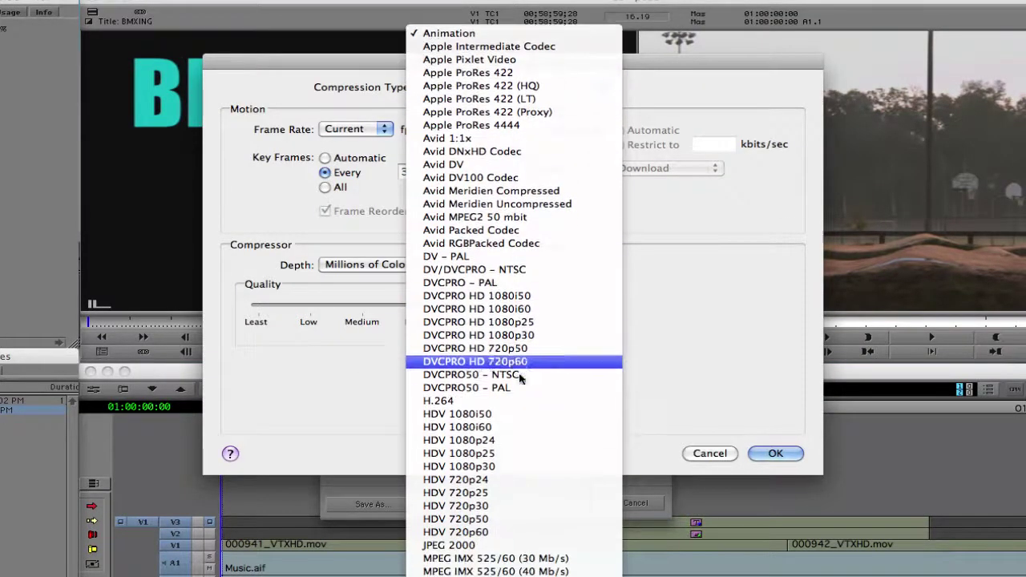
{"action": "scroll", "coordinate": [518, 374], "scroll_direction": "down", "scroll_amount": 6}
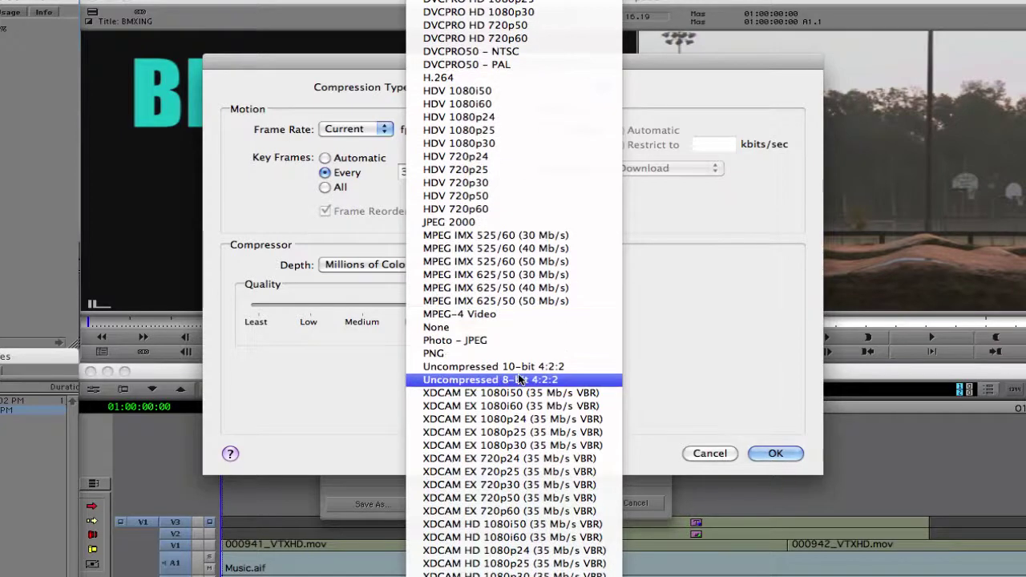
{"action": "scroll", "coordinate": [518, 374], "scroll_direction": "up", "scroll_amount": 6}
{"action": "left_click", "coordinate": [518, 379]}
{"action": "left_click", "coordinate": [701, 453]}
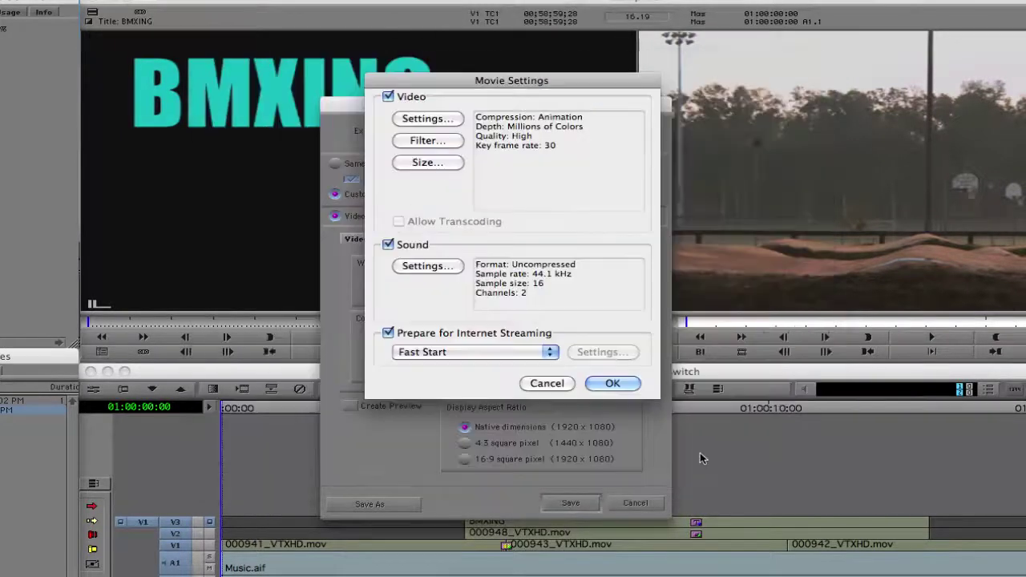
{"action": "left_click", "coordinate": [547, 383]}
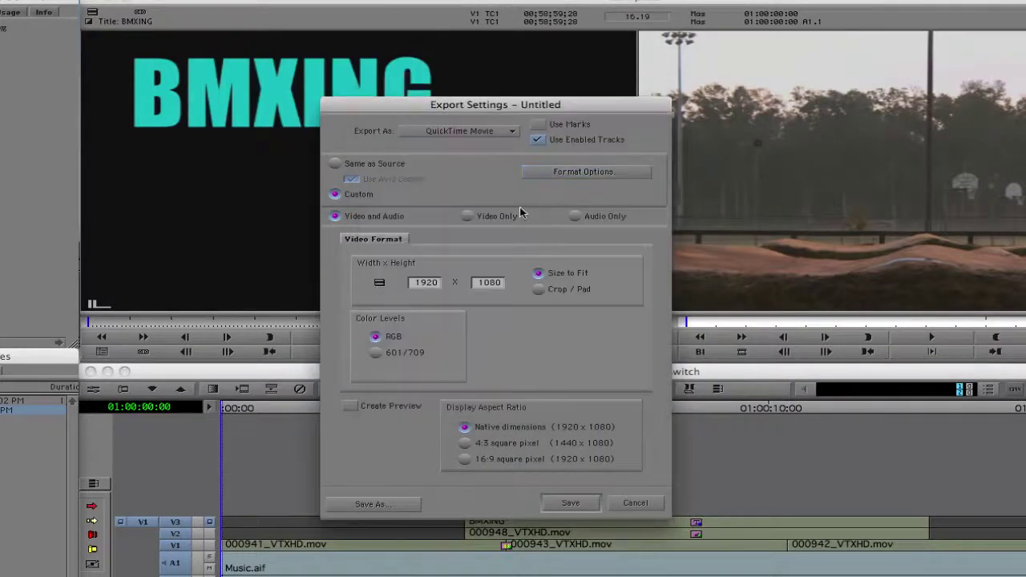
{"action": "left_click", "coordinate": [335, 164]}
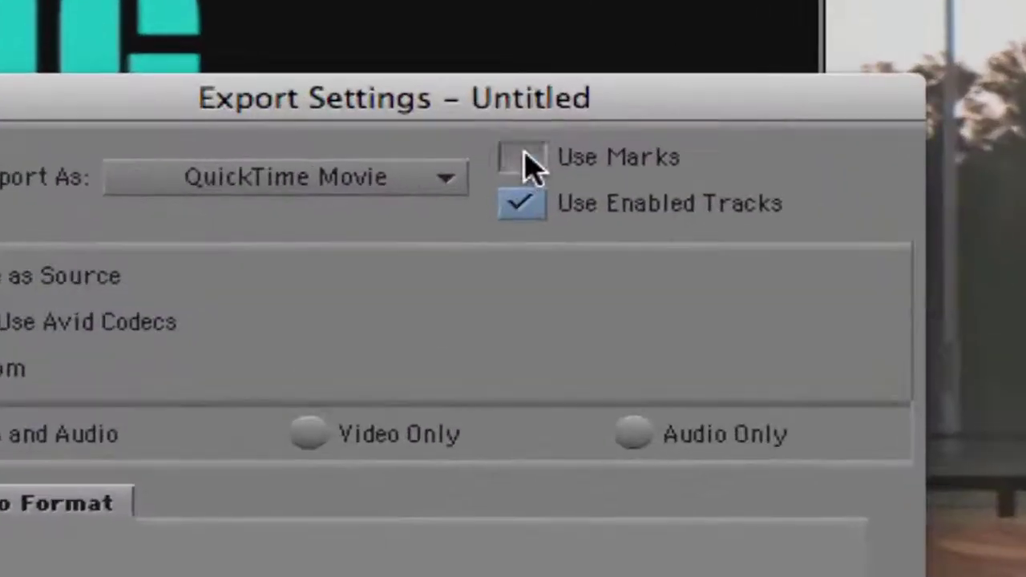
Enable Use Marks, save the settings as preset 'Wanna Switch', and close both export dialogs.
{"action": "left_click", "coordinate": [531, 119]}
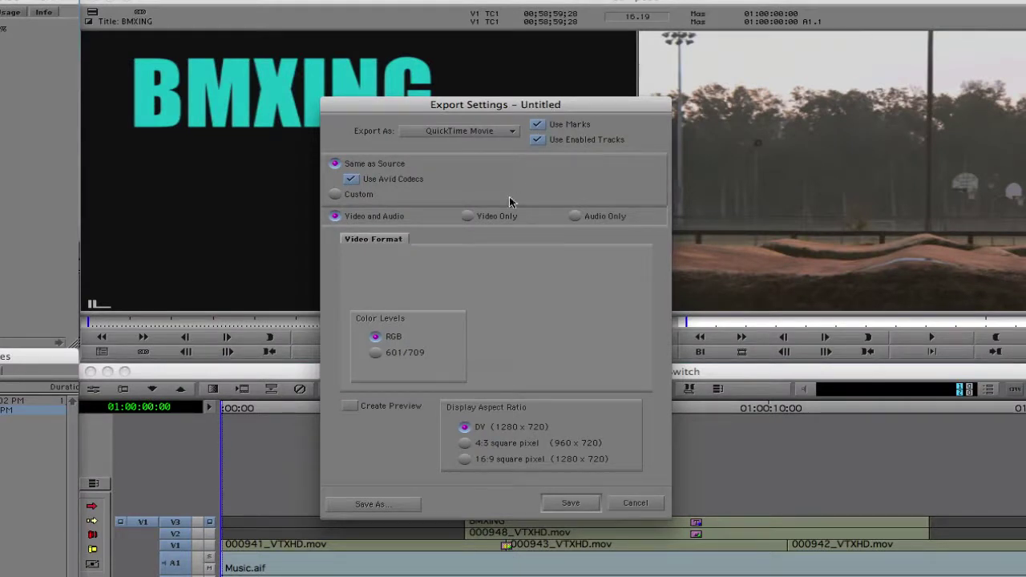
{"action": "left_click", "coordinate": [366, 505]}
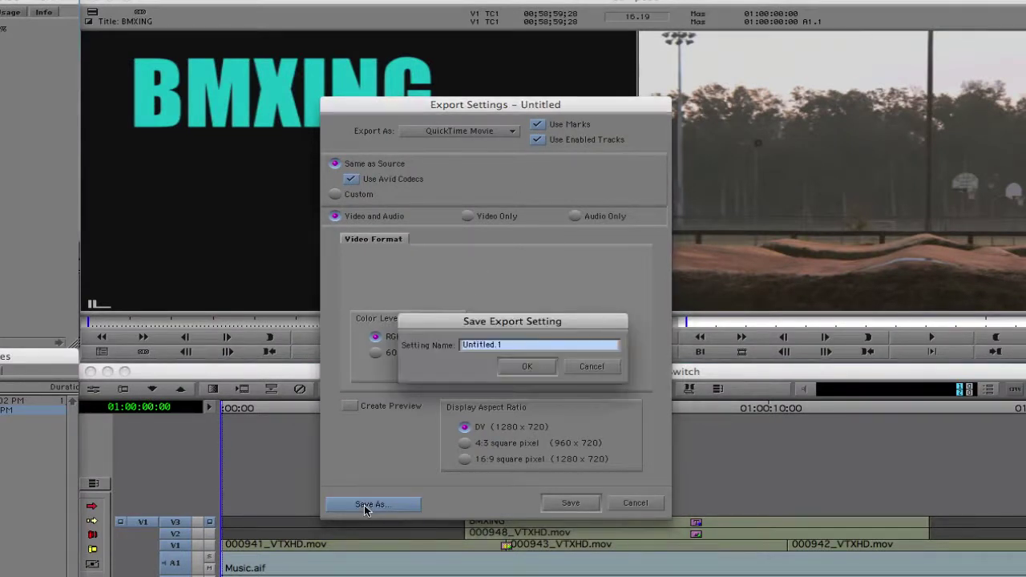
{"action": "type", "text": "Wa"}
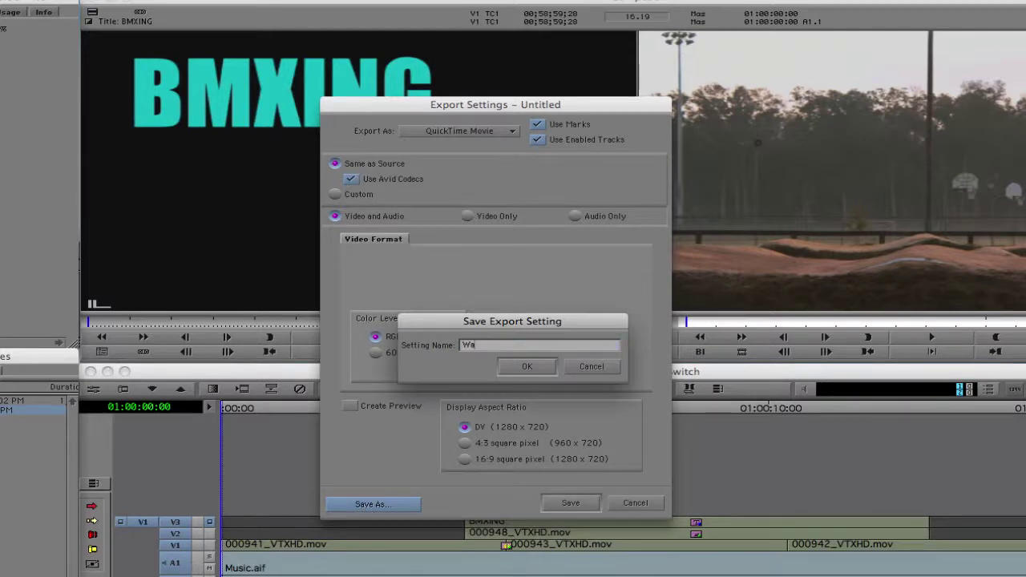
{"action": "type", "text": "nna Switch"}
{"action": "key", "text": "Return"}
{"action": "left_click", "coordinate": [628, 505]}
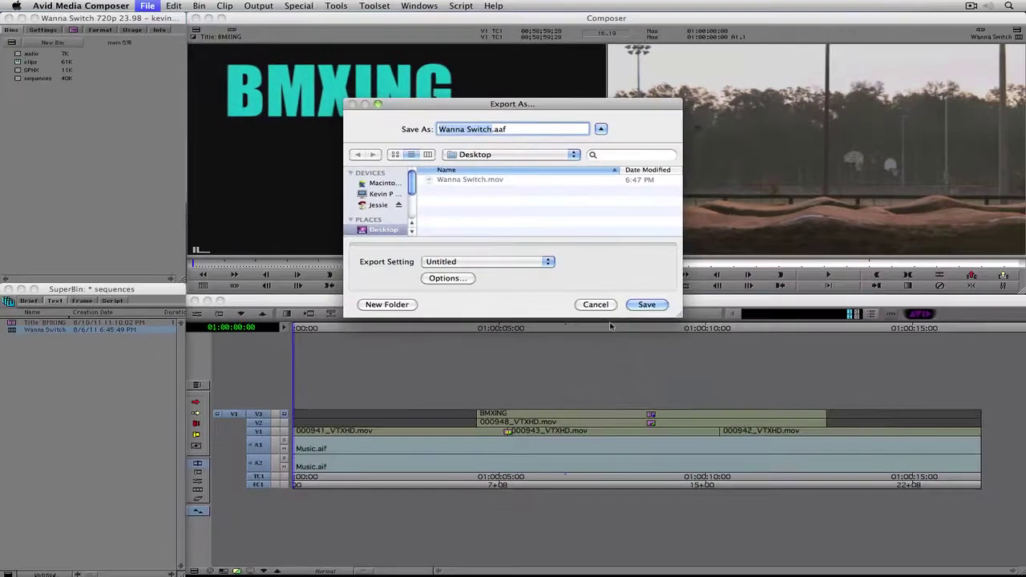
{"action": "left_click", "coordinate": [628, 376]}
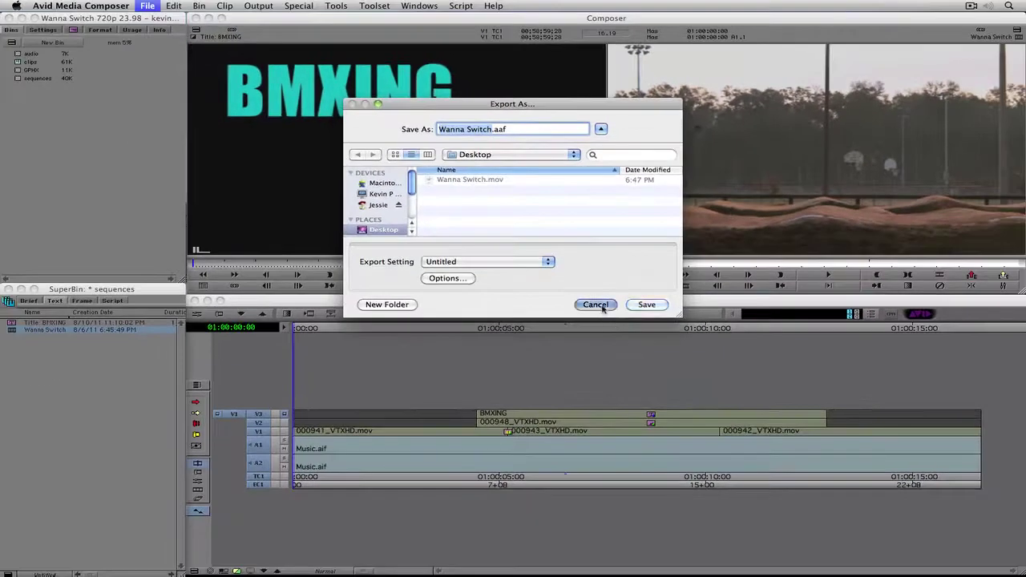
Show the project's settings list and make Export Uncompressed 8-bit the active export preset.
{"action": "left_click", "coordinate": [42, 30]}
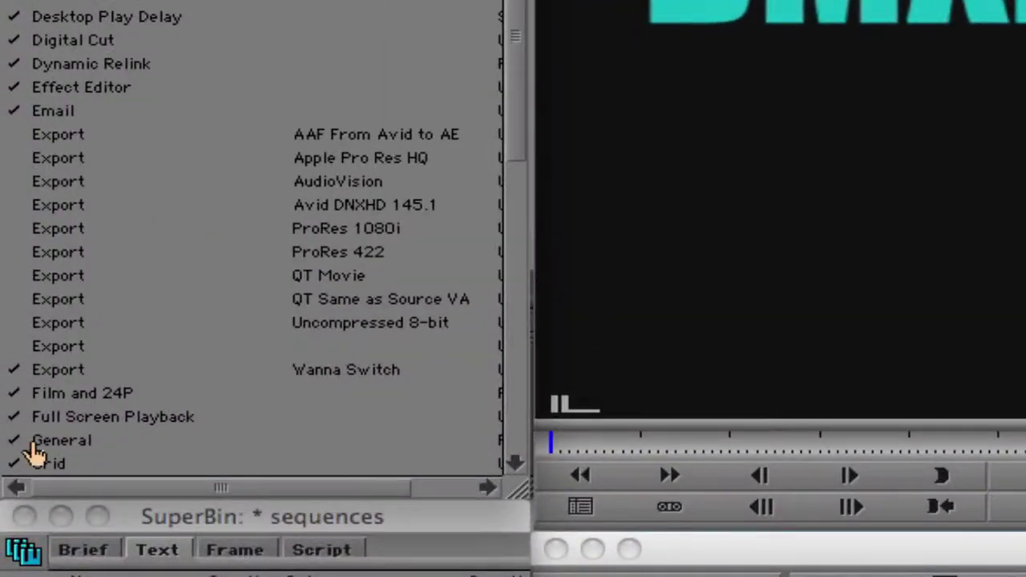
{"action": "left_click", "coordinate": [16, 324]}
{"action": "left_click", "coordinate": [15, 294]}
{"action": "left_click", "coordinate": [15, 323]}
Open the Export As dialog from the Fast Menu, then cancel without exporting.
{"action": "left_click", "coordinate": [24, 557]}
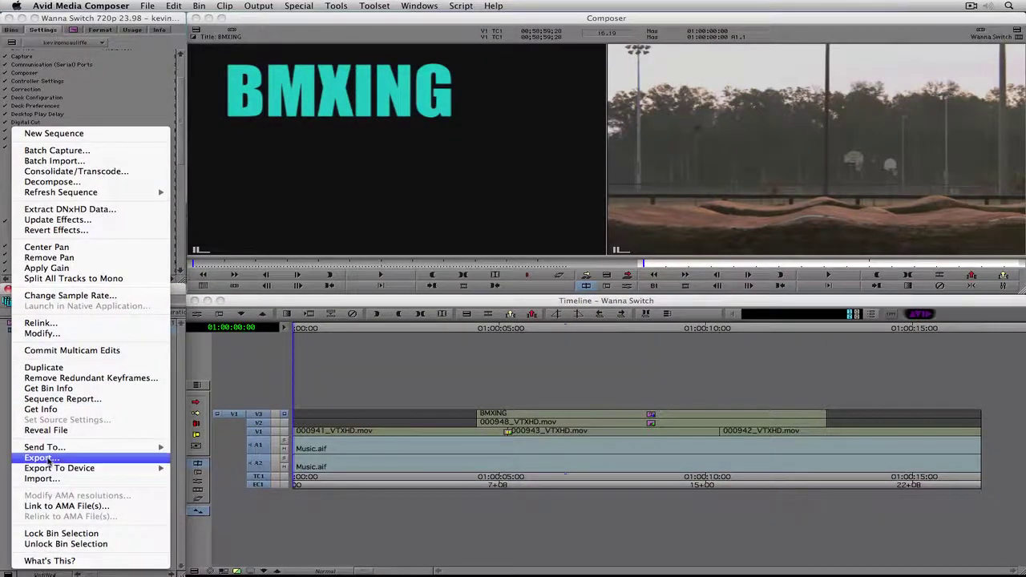
{"action": "left_click", "coordinate": [47, 461]}
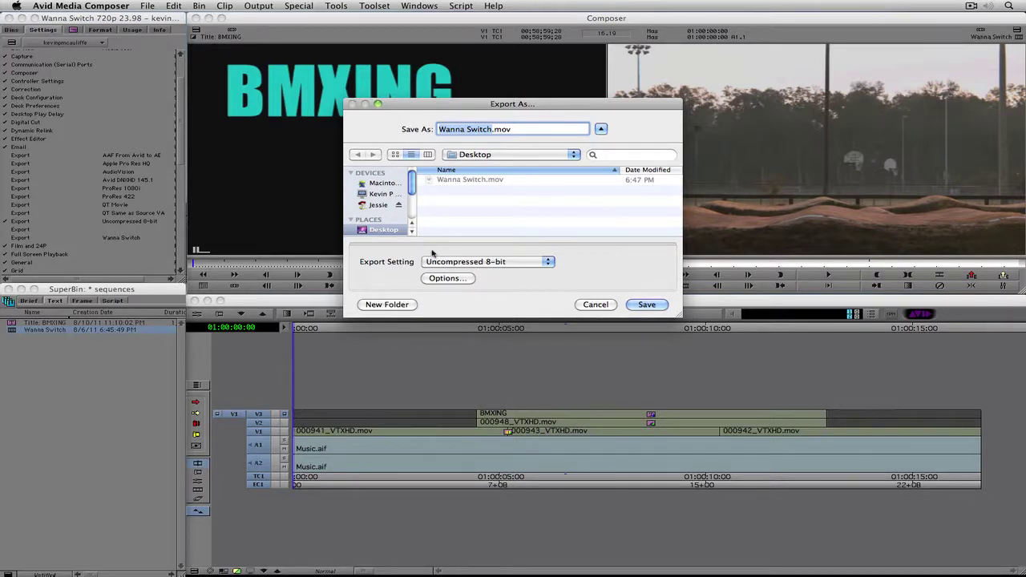
{"action": "left_click", "coordinate": [593, 304]}
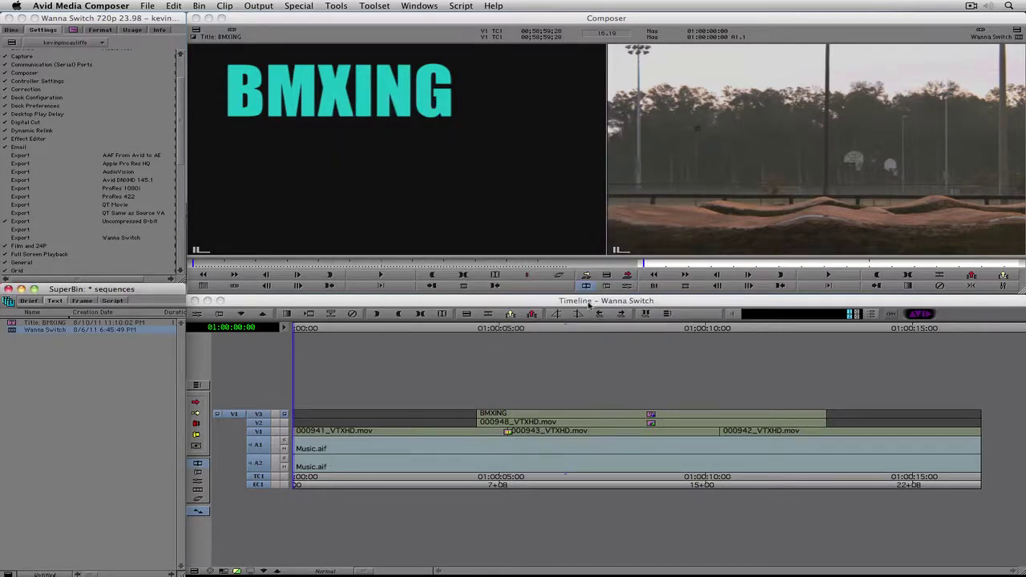
Hide Avid Media Composer to reveal the desktop with the exported Wanna Switch.mov.
{"action": "key", "text": "super+q"}
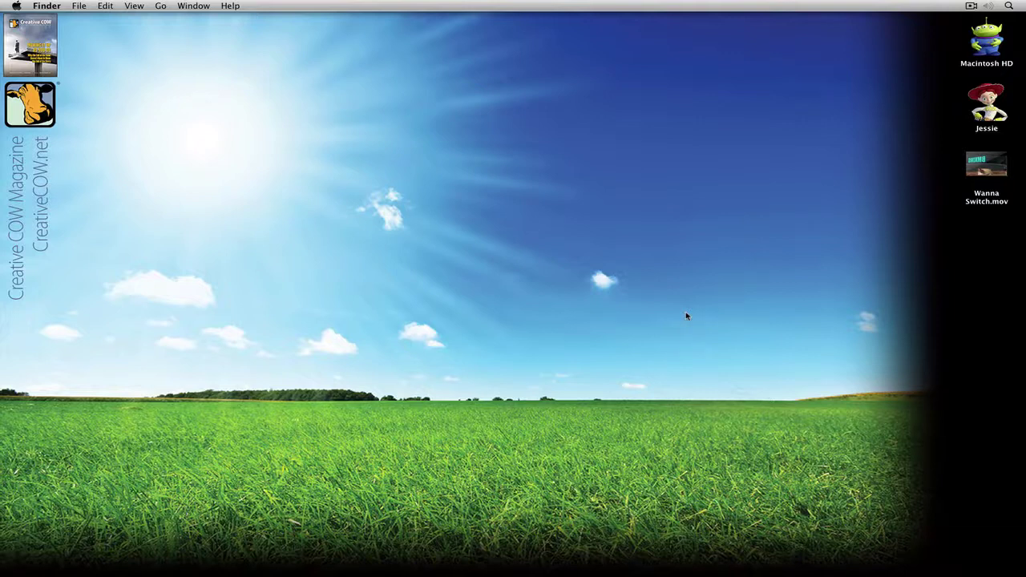
Open Wanna Switch.mov in QuickTime Player and place its Movie Inspector over the movie.
{"action": "left_click", "coordinate": [989, 172]}
{"action": "double_click", "coordinate": [989, 173]}
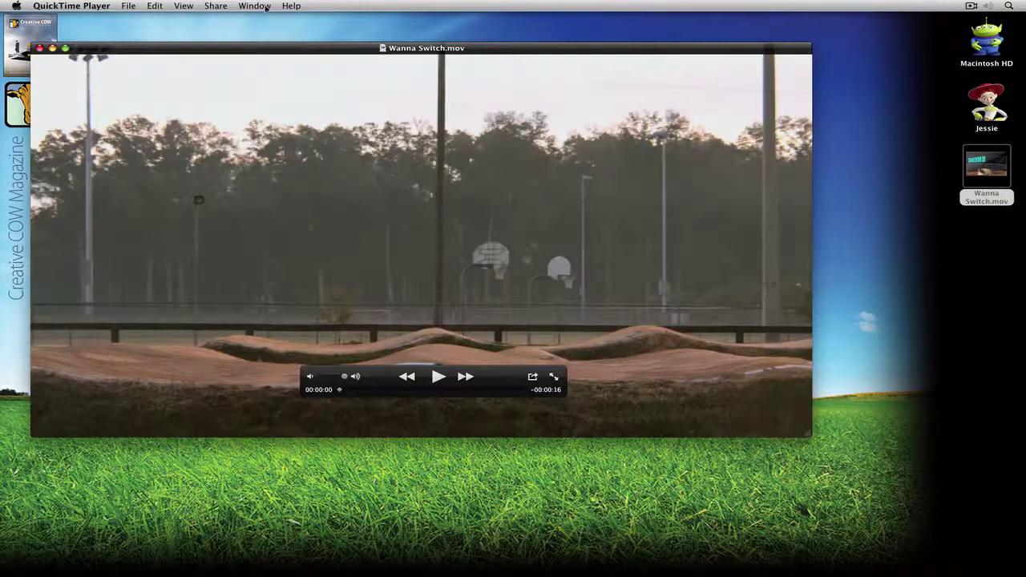
{"action": "left_click", "coordinate": [254, 5]}
{"action": "left_click", "coordinate": [272, 46]}
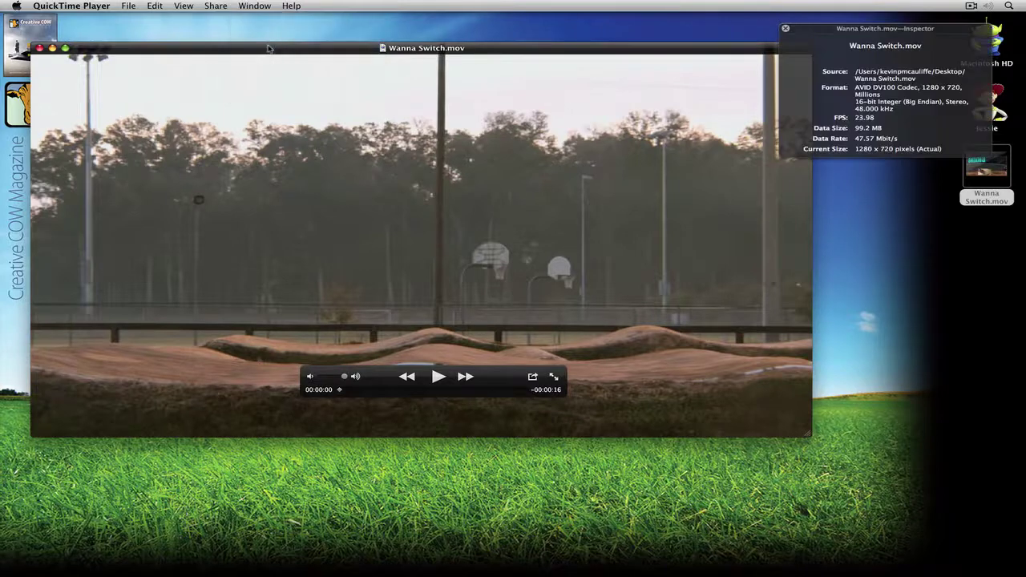
{"action": "left_click_drag", "start_coordinate": [823, 33], "coordinate": [757, 51]}
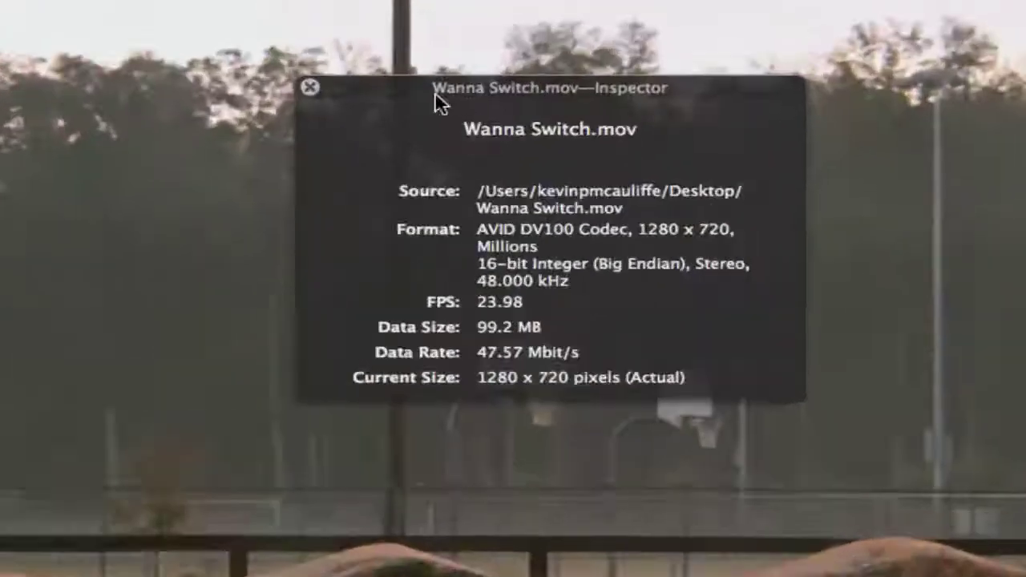